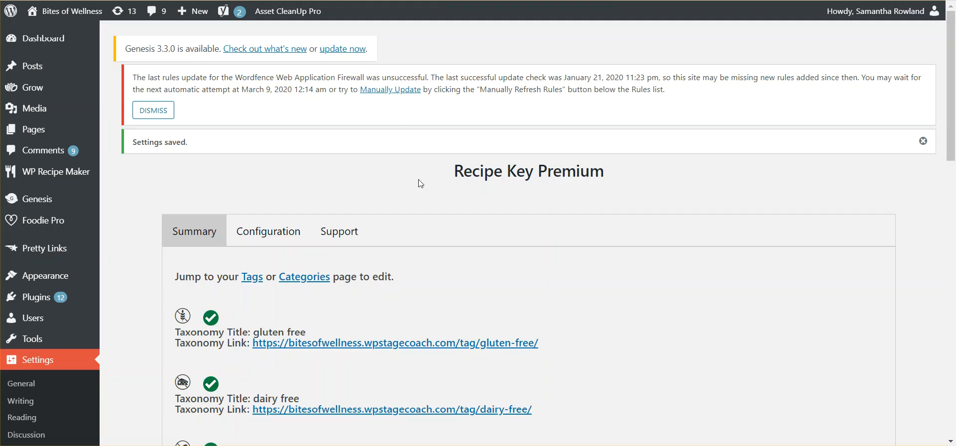
# Open the Recipe Key Premium configuration and go to the Customize Taxonomy section
pyautogui.moveTo(954, 105); pyautogui.dragTo(945, 150)
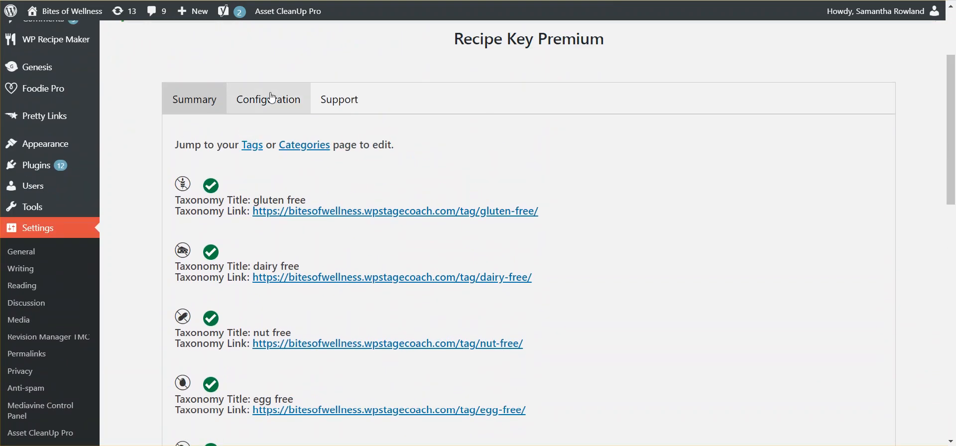
pyautogui.click(249, 104)
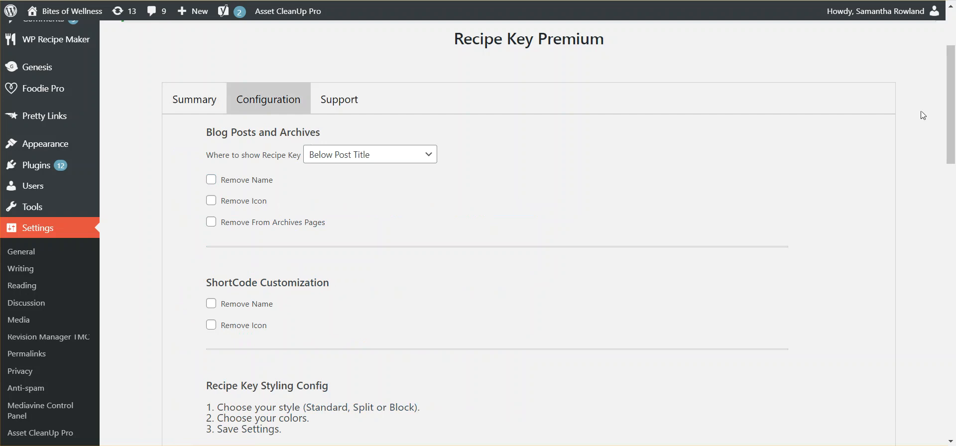
pyautogui.moveTo(949, 112); pyautogui.dragTo(946, 185)
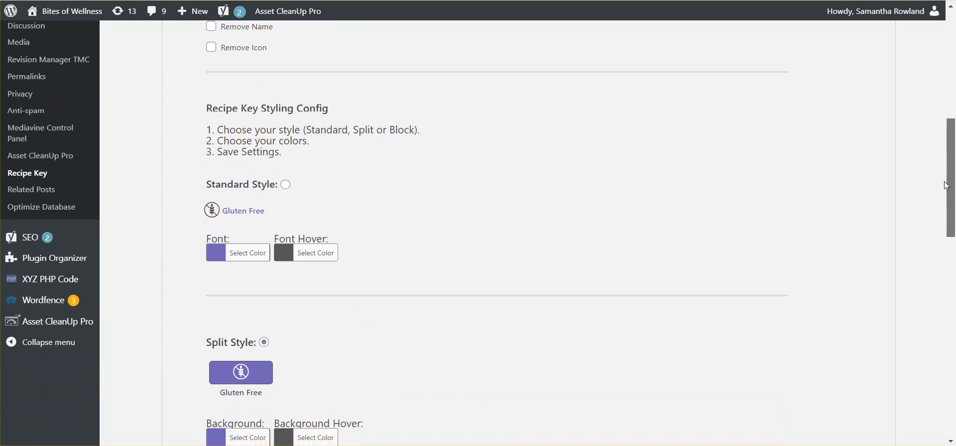
pyautogui.moveTo(947, 185); pyautogui.dragTo(935, 359)
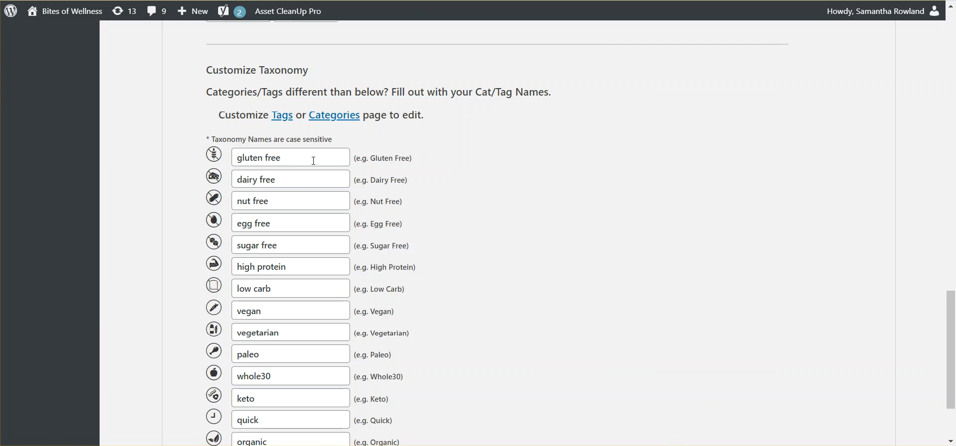
# Replace the taxonomy name for the Gluten Free icon with gluten-free
pyautogui.doubleClick(292, 159)
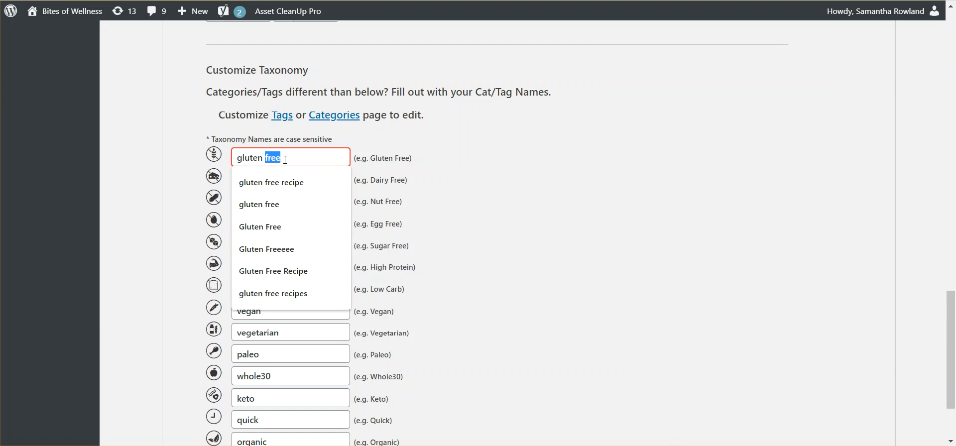
pyautogui.click(291, 158)
pyautogui.moveTo(292, 158); pyautogui.dragTo(233, 158)
pyautogui.write('gluten-free')
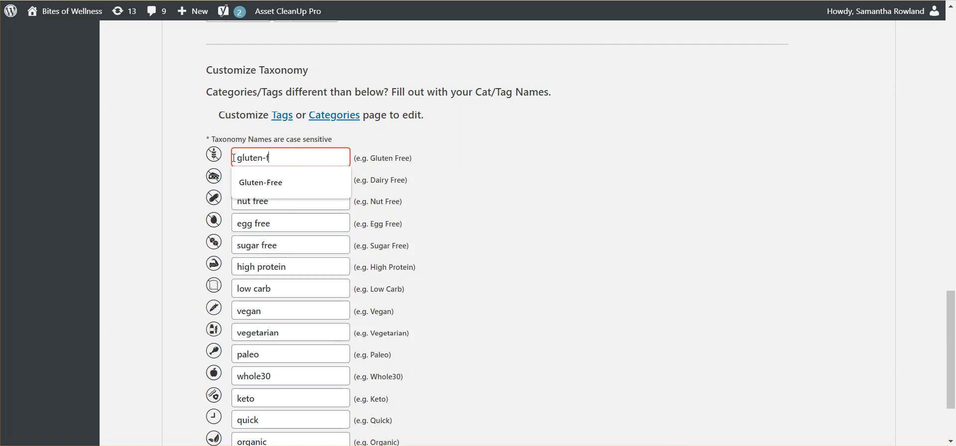
# Clear the Gluten Free icon's taxonomy name and enter gluten free recipes instead
pyautogui.doubleClick(335, 157)
pyautogui.press('BackSpace')
pyautogui.press('BackSpace')
pyautogui.press('BackSpace')
pyautogui.press('BackSpace')
pyautogui.press('BackSpace')
pyautogui.press('BackSpace')
pyautogui.press('BackSpace')
pyautogui.press('BackSpace')
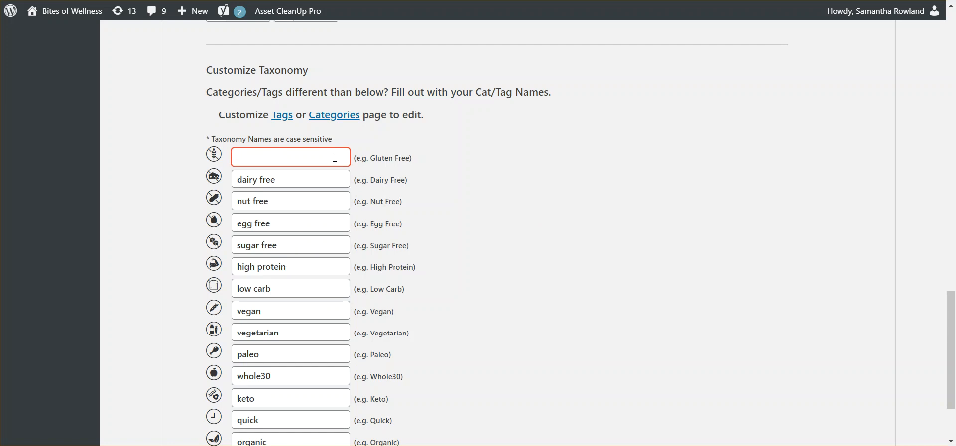
pyautogui.write('gluten free recipes')
pyautogui.doubleClick(334, 151)
pyautogui.click(334, 151)
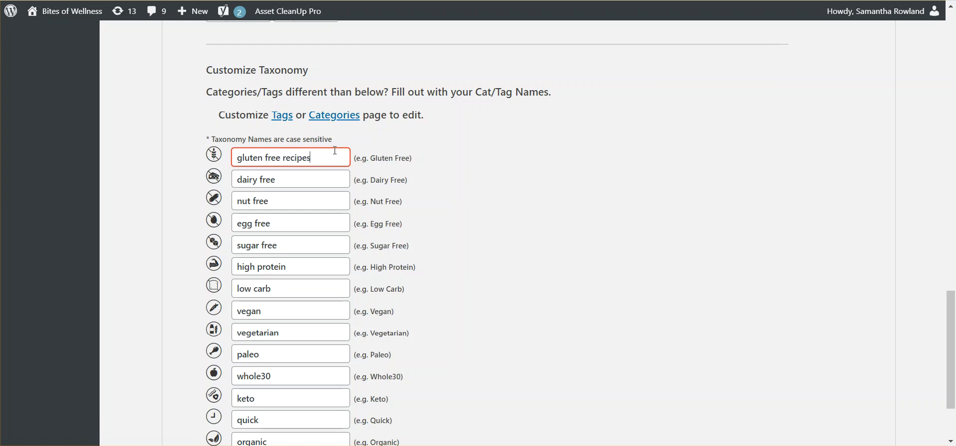
# Set the taxonomy name for the Gluten Free icon to instant pot
pyautogui.moveTo(330, 156); pyautogui.dragTo(202, 175)
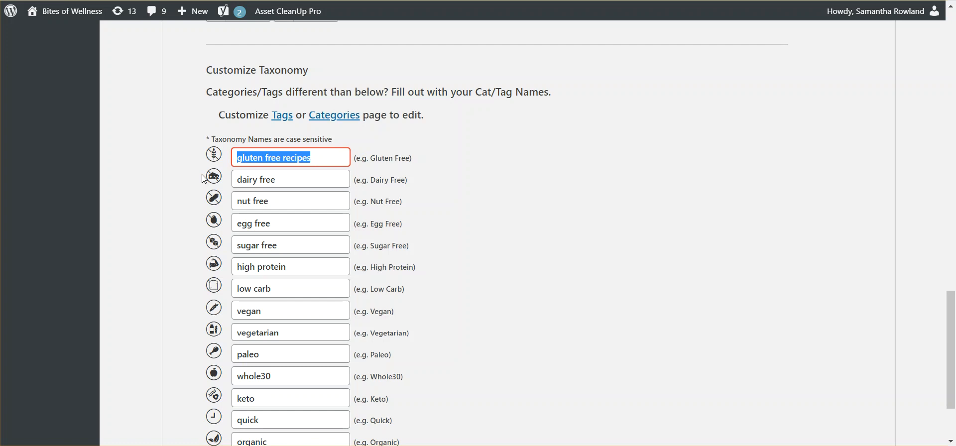
pyautogui.write('instant pot')
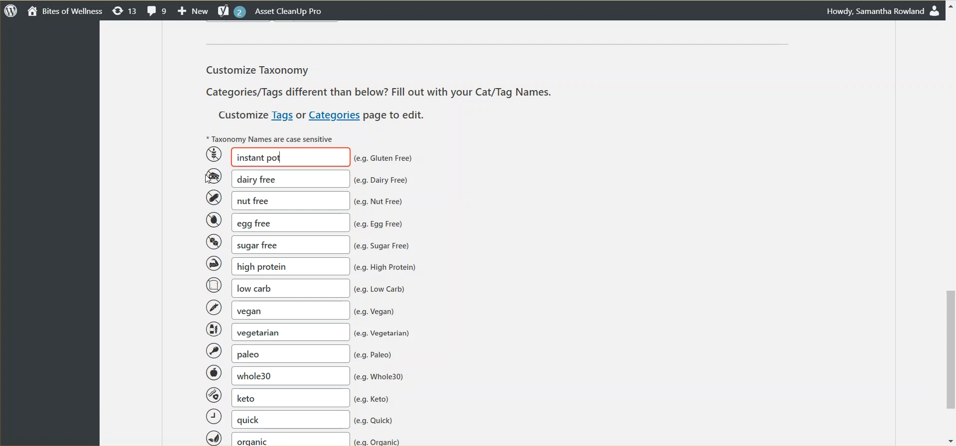
pyautogui.click(476, 182)
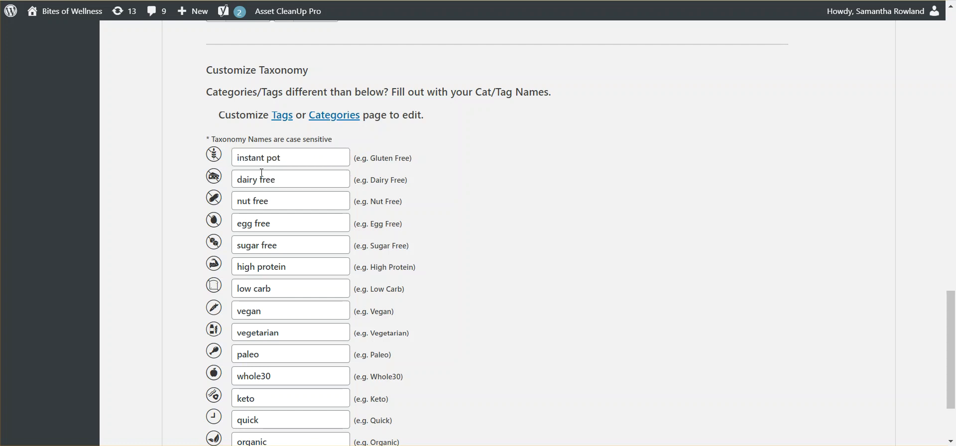
# Set the taxonomy name for the Dairy Free icon to slow cooker and save the settings
pyautogui.moveTo(280, 180); pyautogui.dragTo(206, 185)
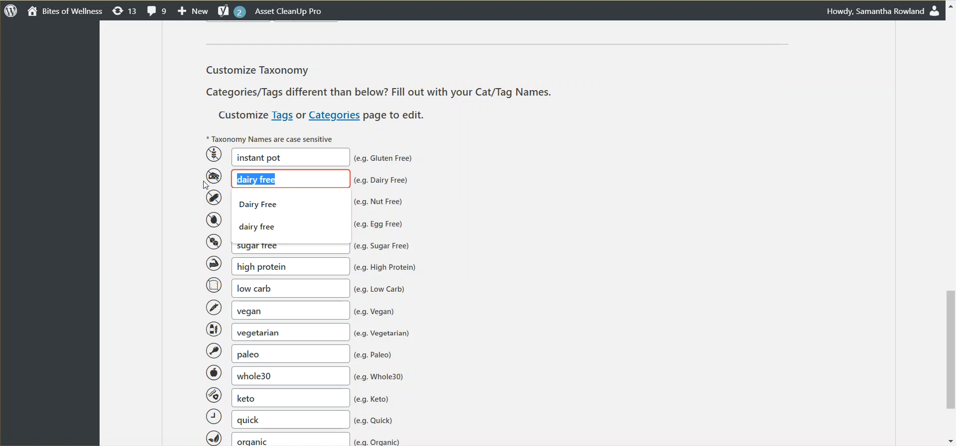
pyautogui.write('slow cooker')
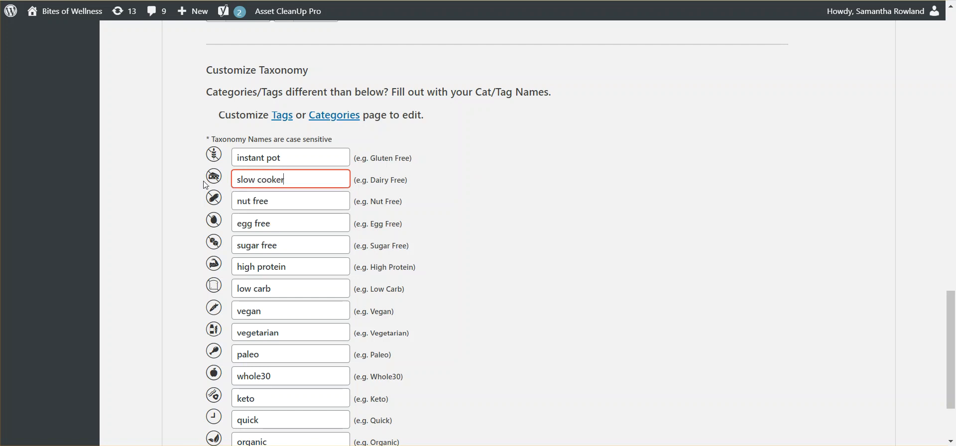
pyautogui.click(297, 201)
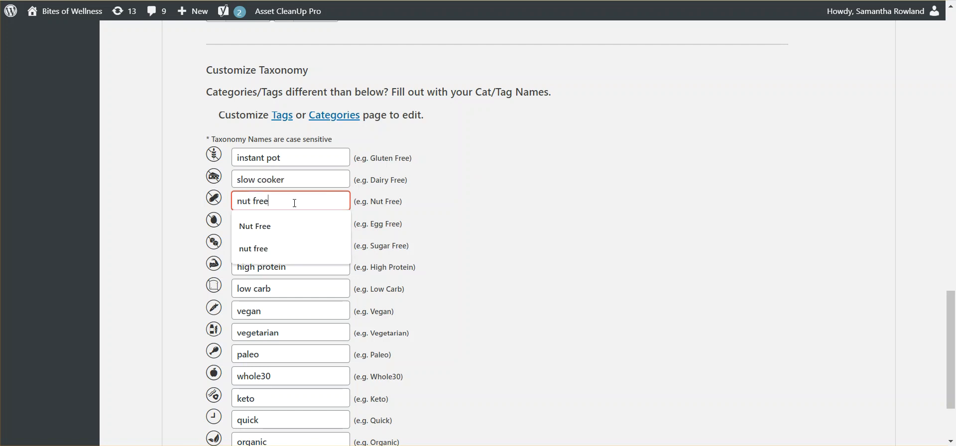
pyautogui.click(599, 205)
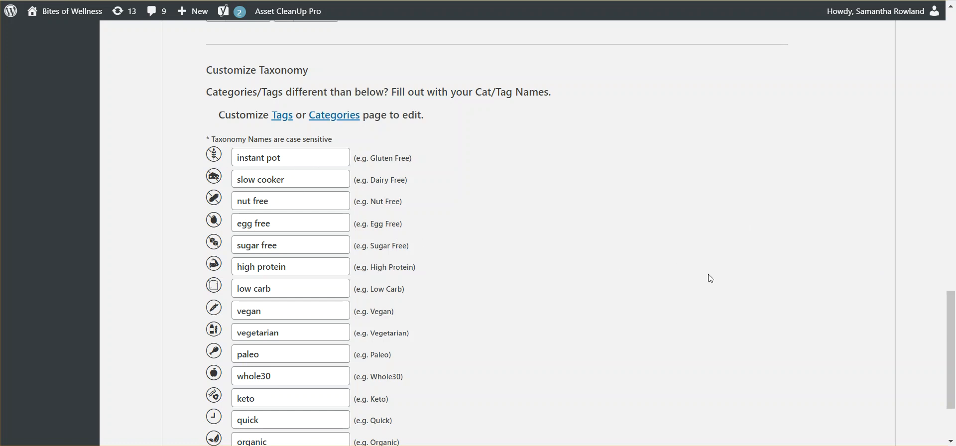
pyautogui.moveTo(952, 345); pyautogui.dragTo(952, 375)
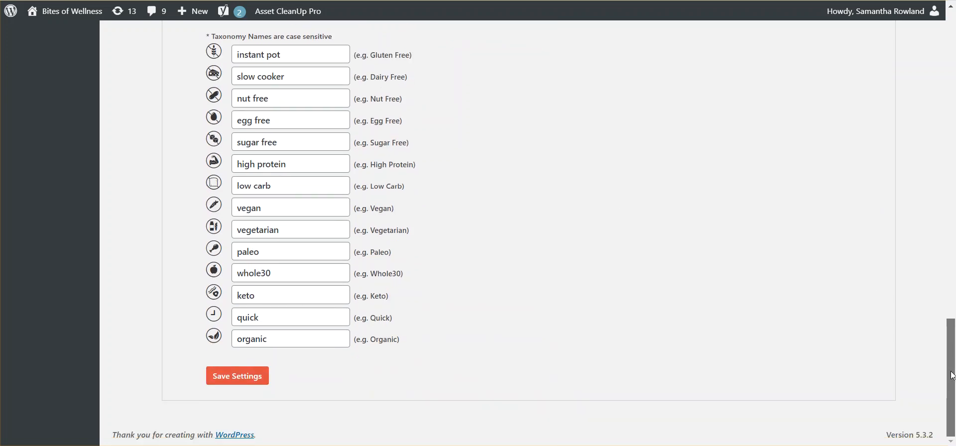
pyautogui.click(236, 376)
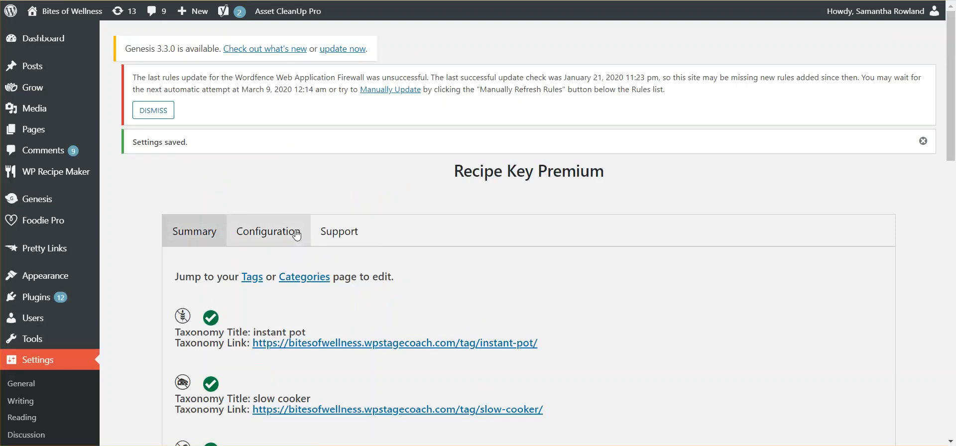
# Enable Remove Icon for Blog Posts and Archives in the configuration and save the settings
pyautogui.click(296, 235)
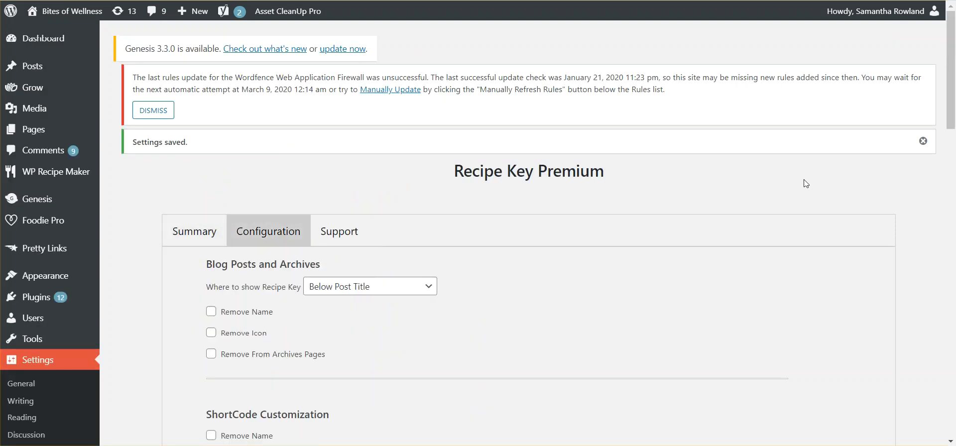
pyautogui.click(211, 333)
pyautogui.moveTo(951, 89); pyautogui.dragTo(950, 379)
pyautogui.click(255, 378)
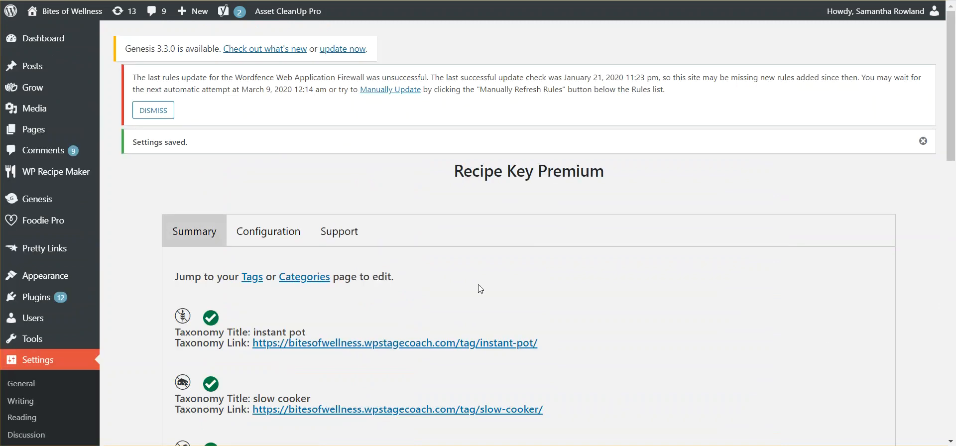
# Check the first taxonomy title in the Recipe Key summary and view the Slow Cooker Balsamic Beef post
pyautogui.moveTo(210, 332); pyautogui.dragTo(255, 331)
pyautogui.click(316, 331)
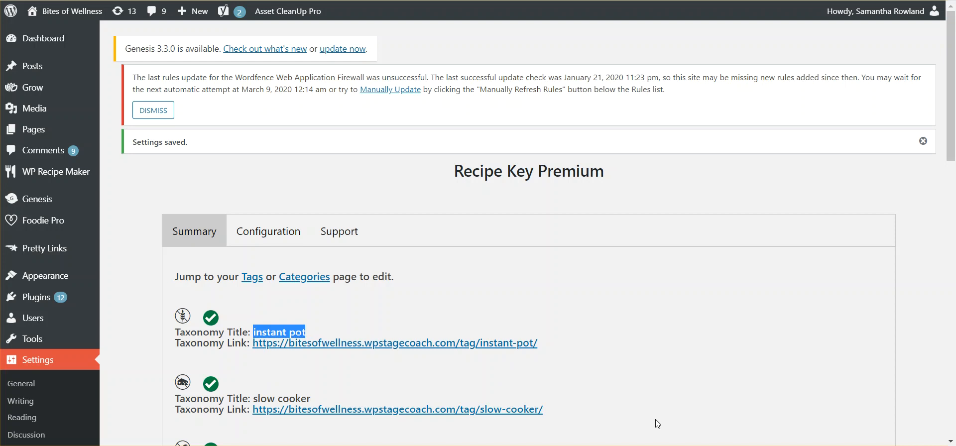
pyautogui.click(667, 413)
pyautogui.scroll(-2, 667, 413)
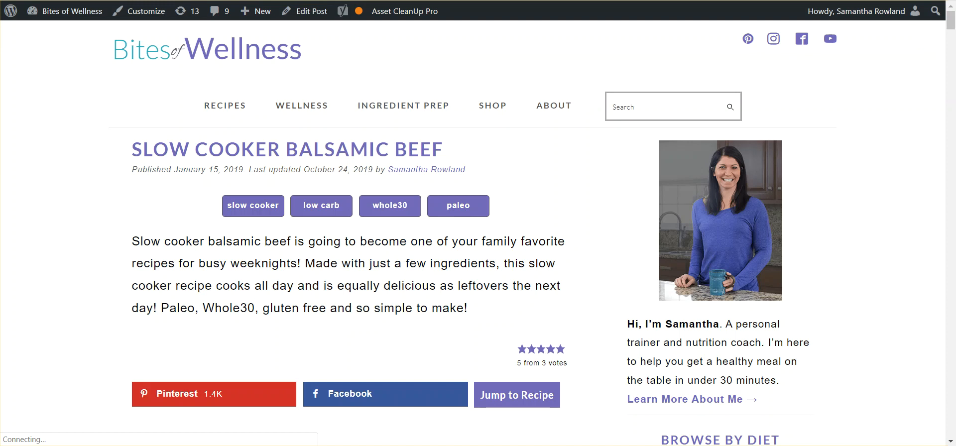
# Open the slow cooker tag archive from the post's recipe key and look through its recipes
pyautogui.moveTo(220, 117)
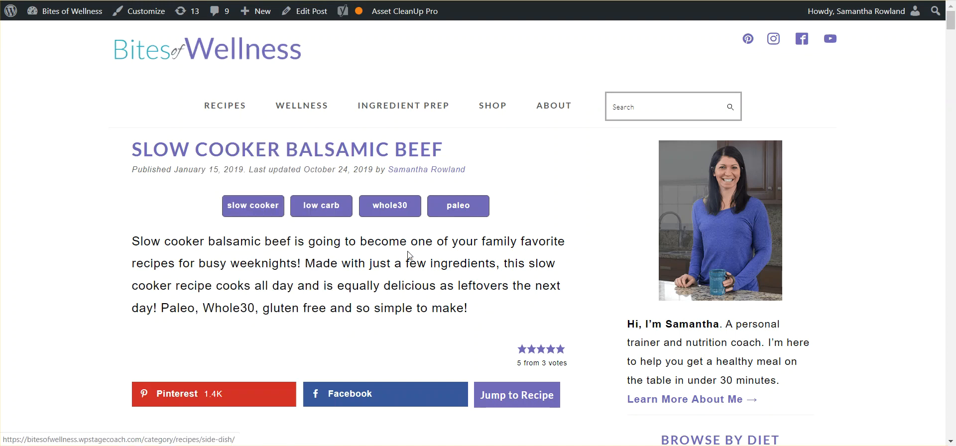
pyautogui.click(265, 211)
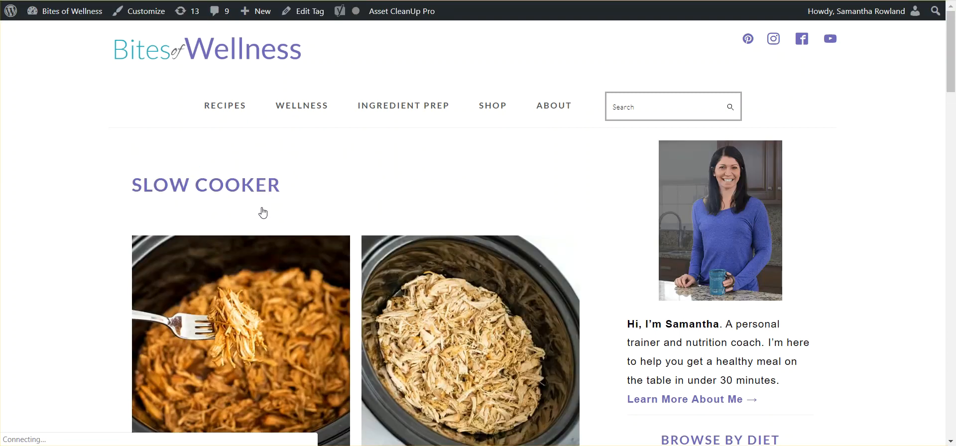
pyautogui.scroll(-4, 264, 213)
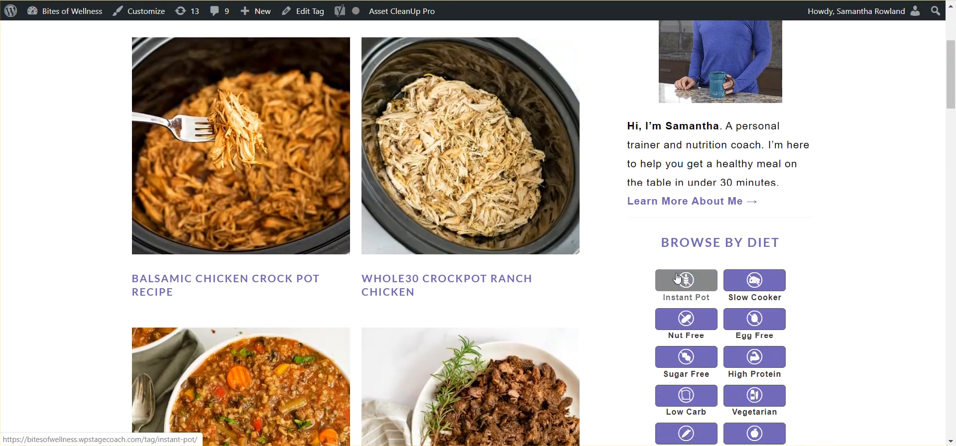
# Check Instant Pot in Browse by Diet and the recipe key on the Pressure Cooker Sweet and Sour Chicken Thighs post
pyautogui.click(686, 285)
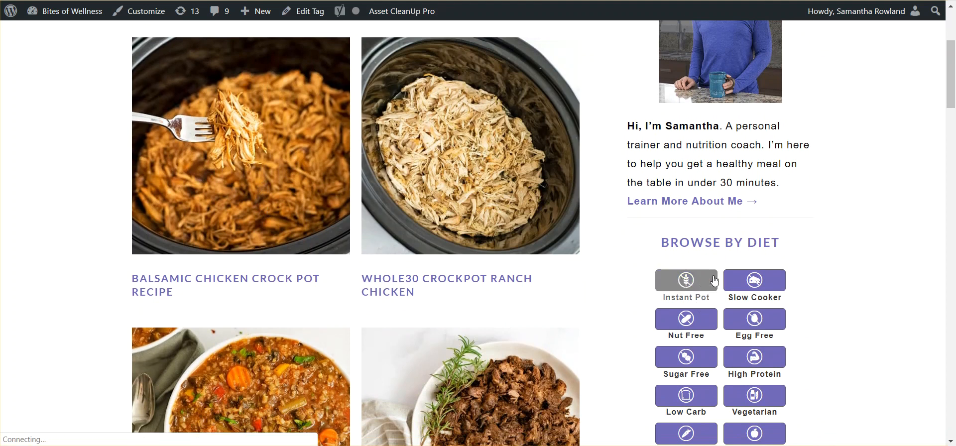
pyautogui.click(672, 282)
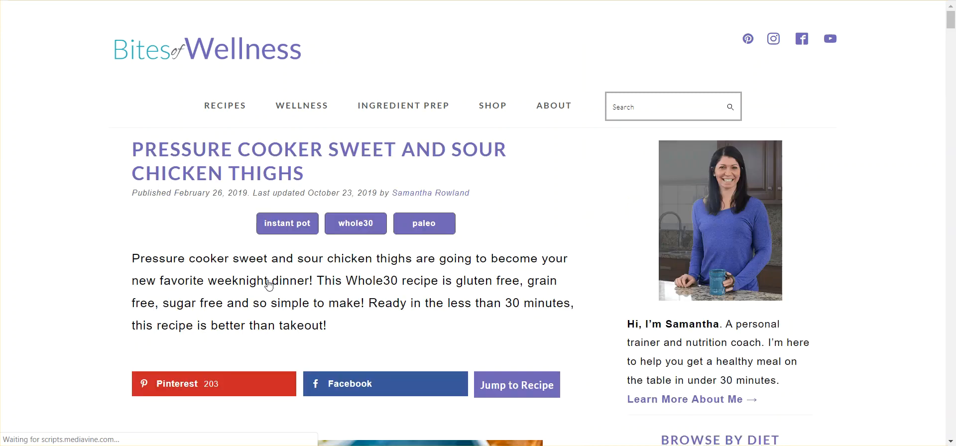
pyautogui.scroll(-1, 269, 285)
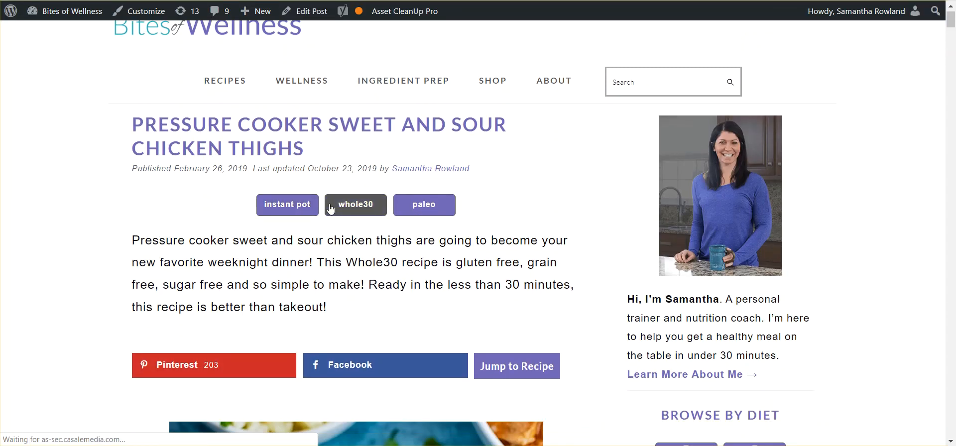
pyautogui.click(294, 206)
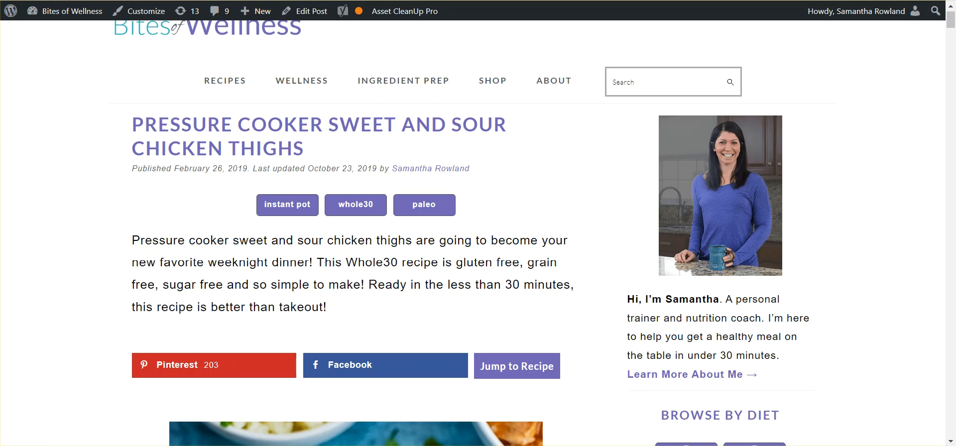
# Return to the Recipe Key configuration and set the taxonomy name for the Dairy Free icon to gluten free
pyautogui.click(439, 1)
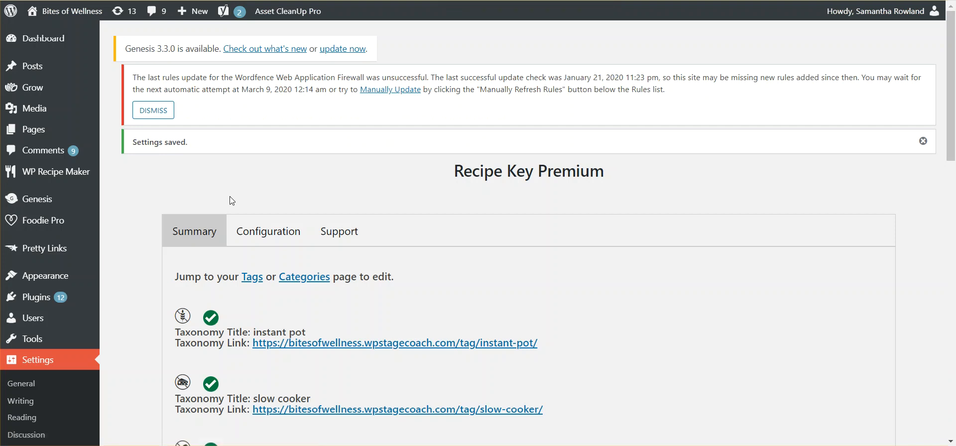
pyautogui.click(269, 231)
pyautogui.moveTo(951, 73); pyautogui.dragTo(933, 357)
pyautogui.moveTo(293, 169); pyautogui.dragTo(196, 186)
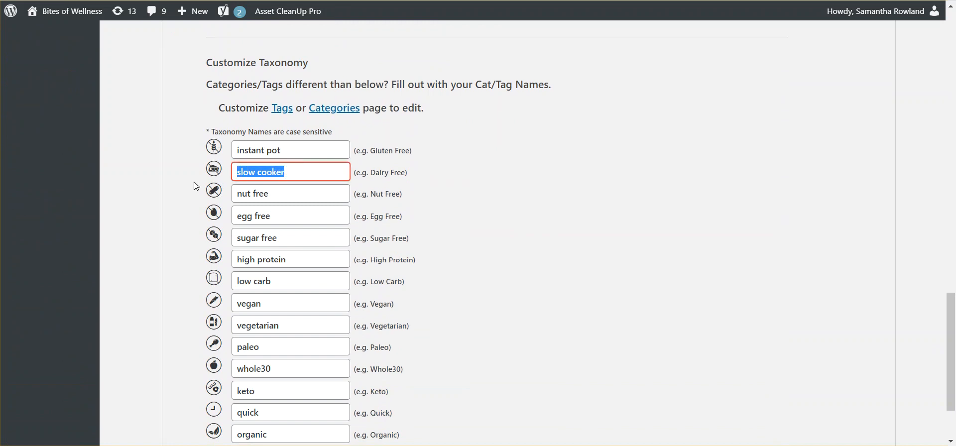
pyautogui.write('gluten-free')
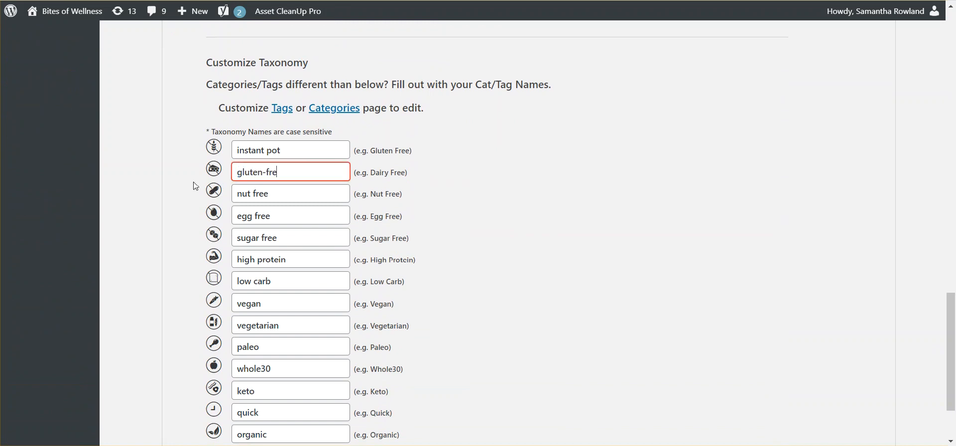
pyautogui.press('BackSpace')
pyautogui.press('BackSpace')
pyautogui.press('BackSpace')
pyautogui.press('BackSpace')
pyautogui.press('BackSpace')
pyautogui.write('free')
# Set the taxonomy name for the Nut Free icon to paleo
pyautogui.click(292, 186)
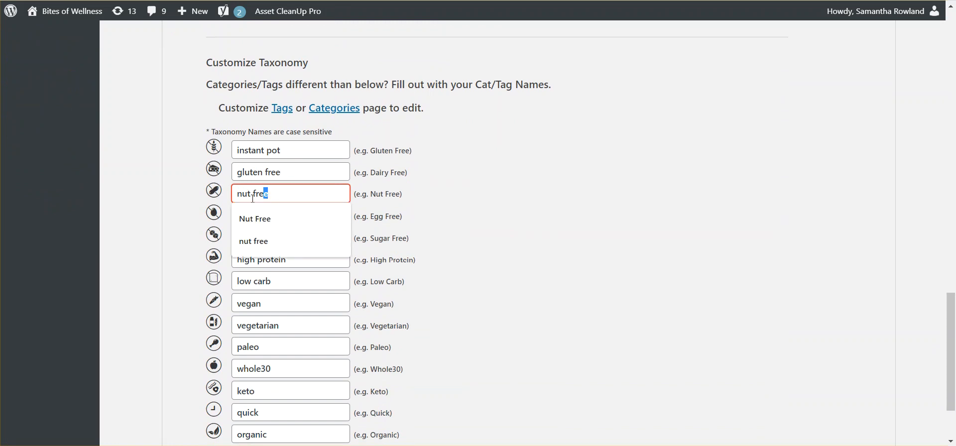
pyautogui.hotkey('ctrl', 'a')
pyautogui.write('paleo')
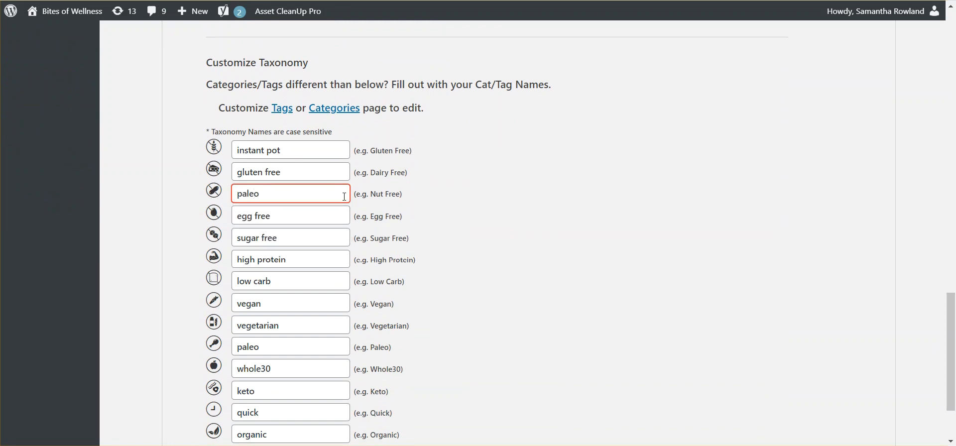
pyautogui.moveTo(317, 220); pyautogui.dragTo(395, 257)
pyautogui.click(396, 257)
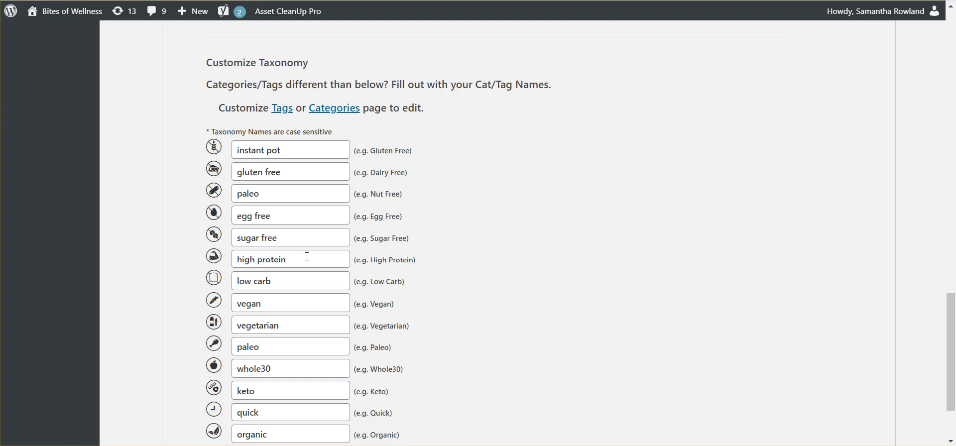
pyautogui.click(284, 237)
pyautogui.moveTo(283, 237); pyautogui.dragTo(251, 238)
pyautogui.click(536, 229)
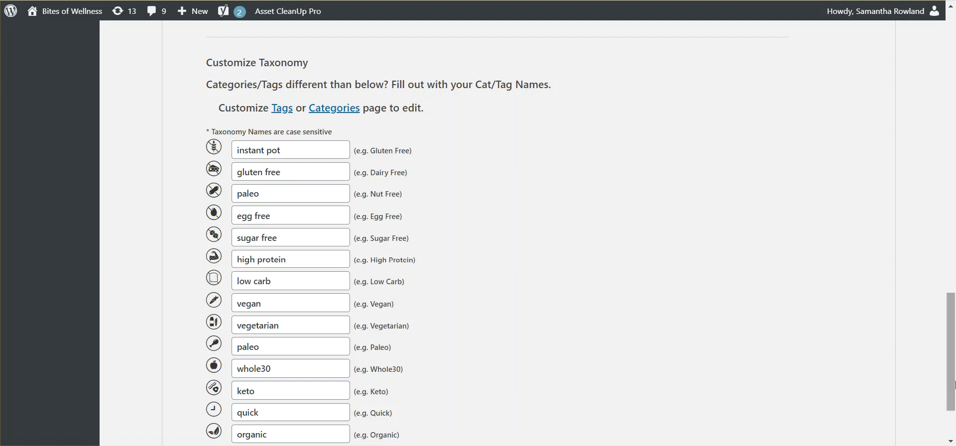
# Save the Recipe Key settings and check the recipe key on the Pressure Cooker Sweet and Sour Chicken Thighs post
pyautogui.moveTo(951, 384); pyautogui.dragTo(946, 440)
pyautogui.click(239, 381)
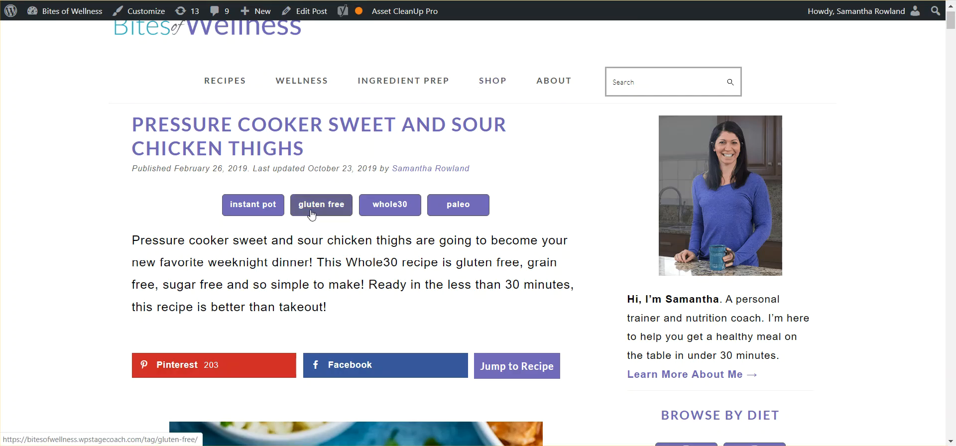
pyautogui.click(310, 213)
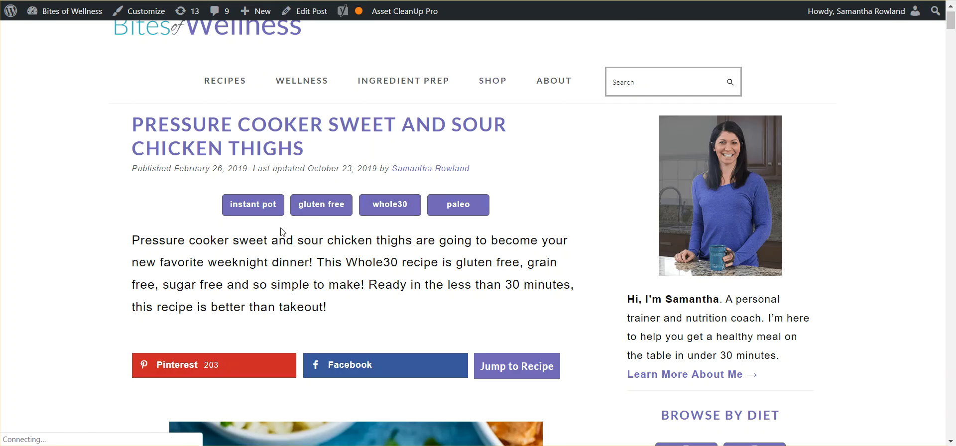